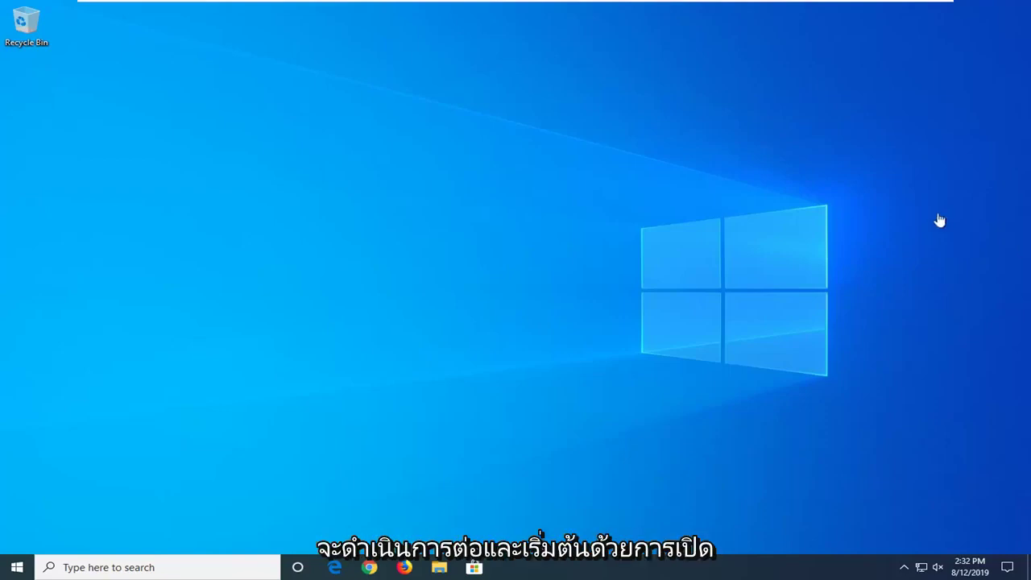
- Search 'index' to open Indexing Options, then choose Rebuild in its Advanced settings
click(18, 569)
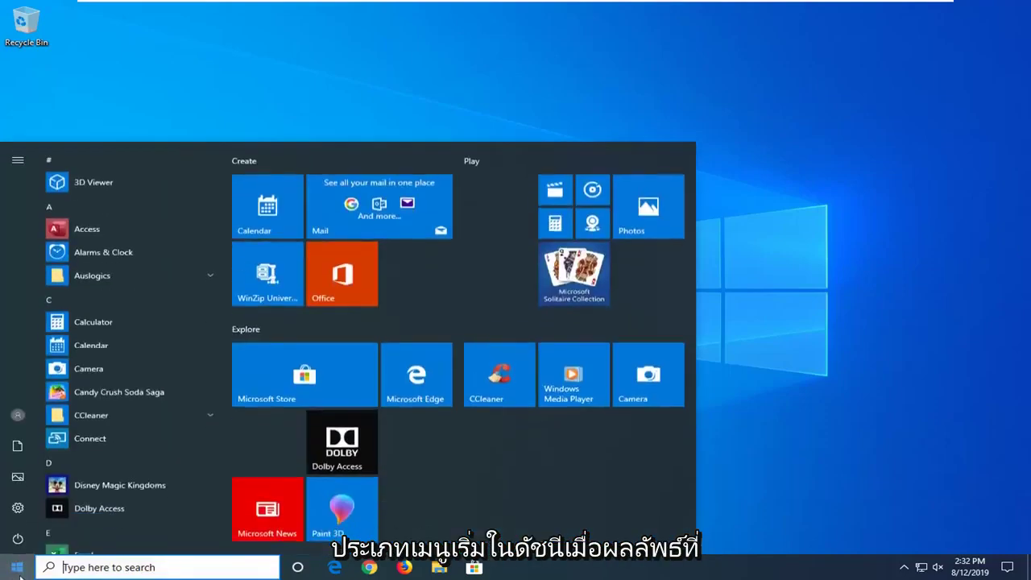
text(ind)
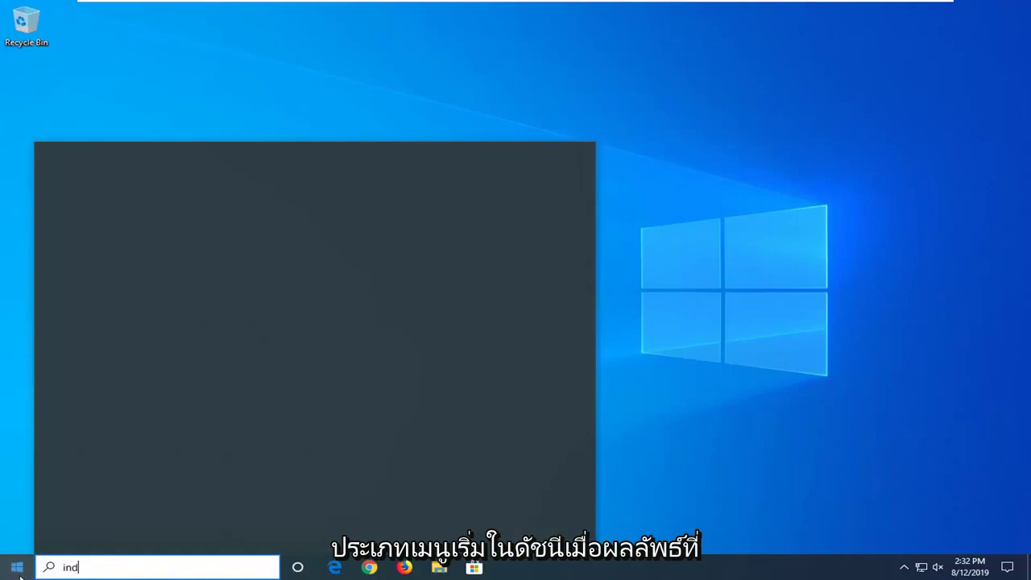
text(ex)
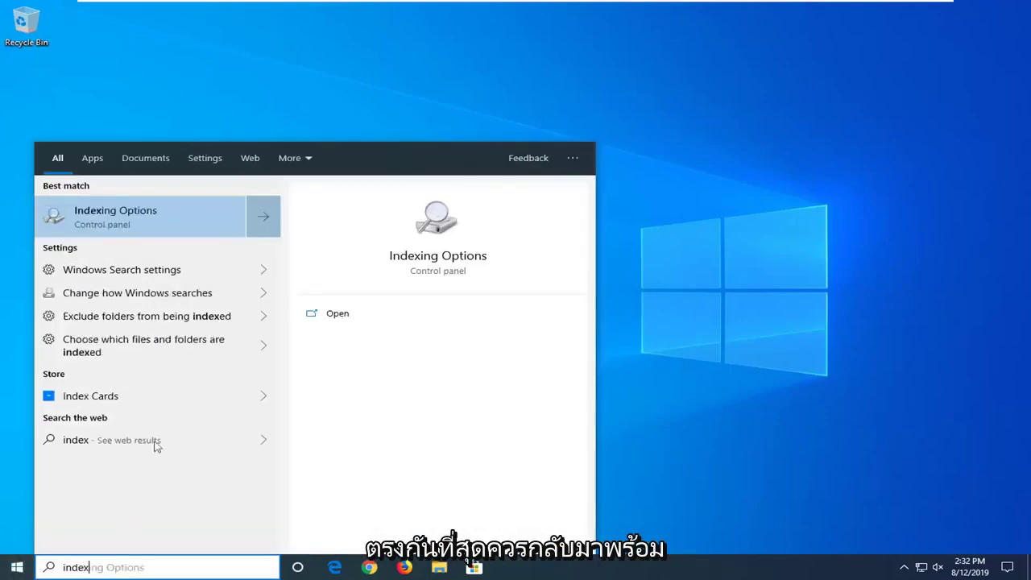
click(113, 222)
drag(279, 139, 395, 118)
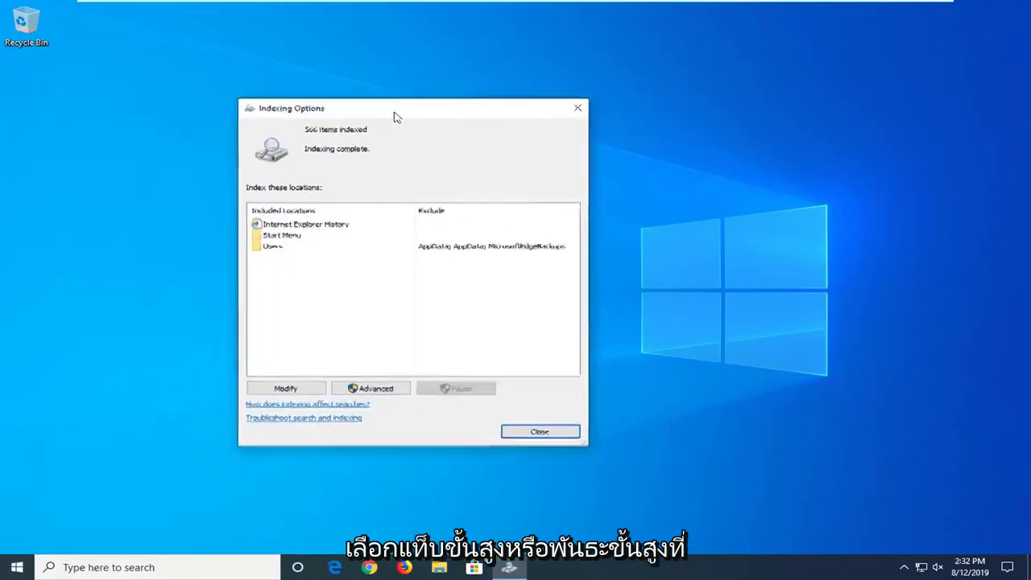
click(440, 422)
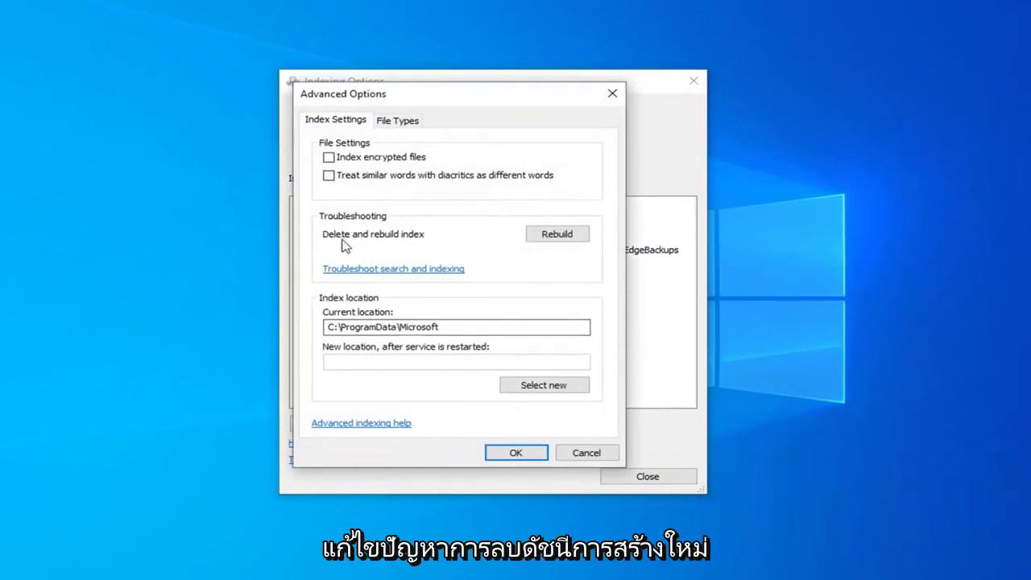
click(557, 235)
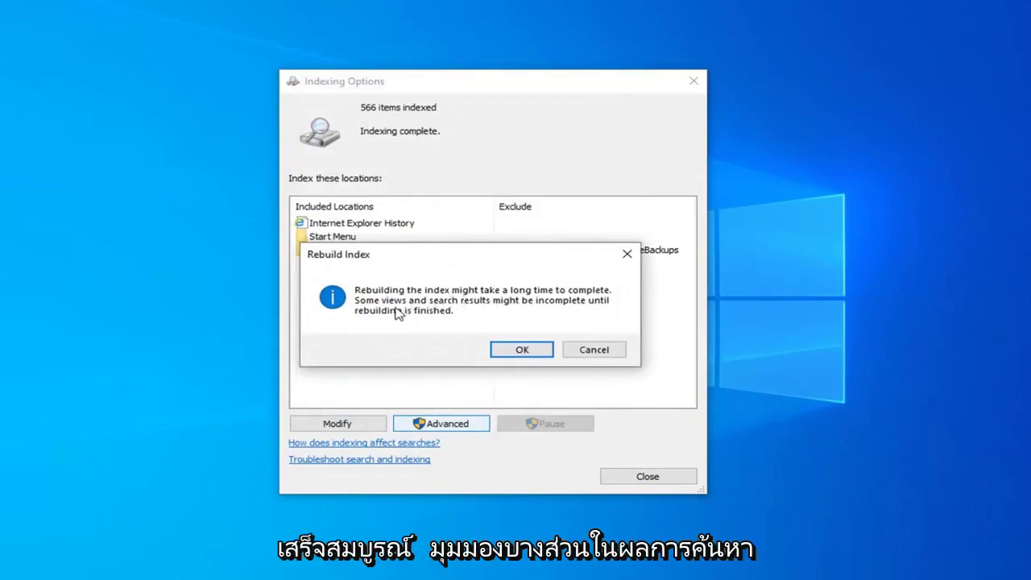
- Confirm the Rebuild Index warning and wait until indexing completes with 566 items
click(519, 351)
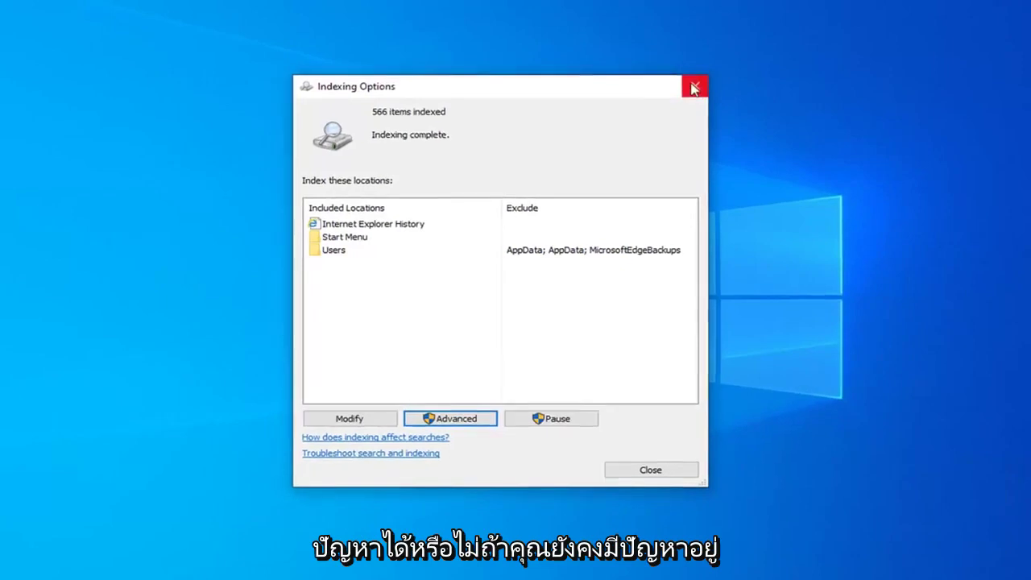
- Close Indexing Options and launch 'regedit' as administrator, approving the UAC prompt
click(693, 87)
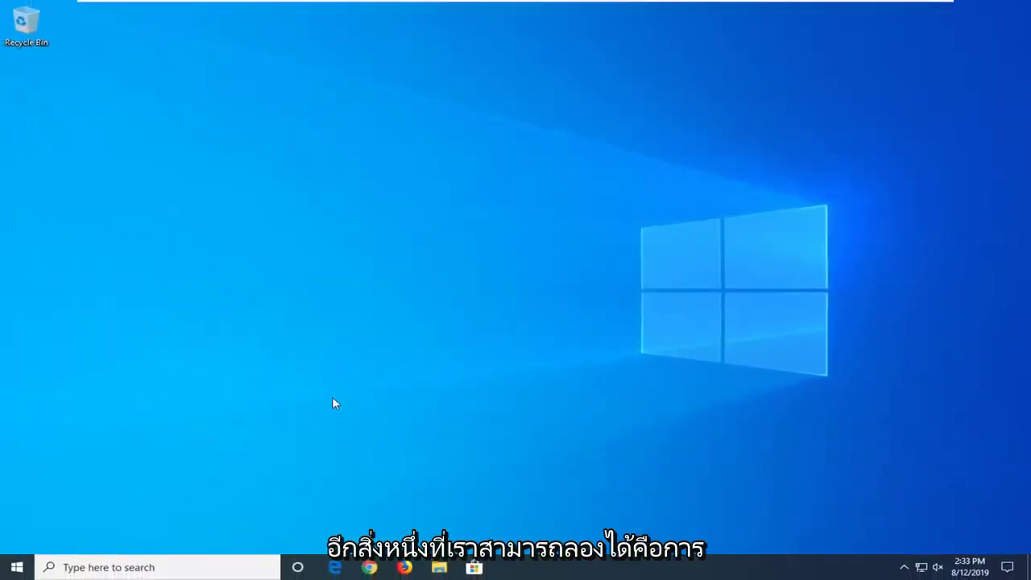
click(5, 570)
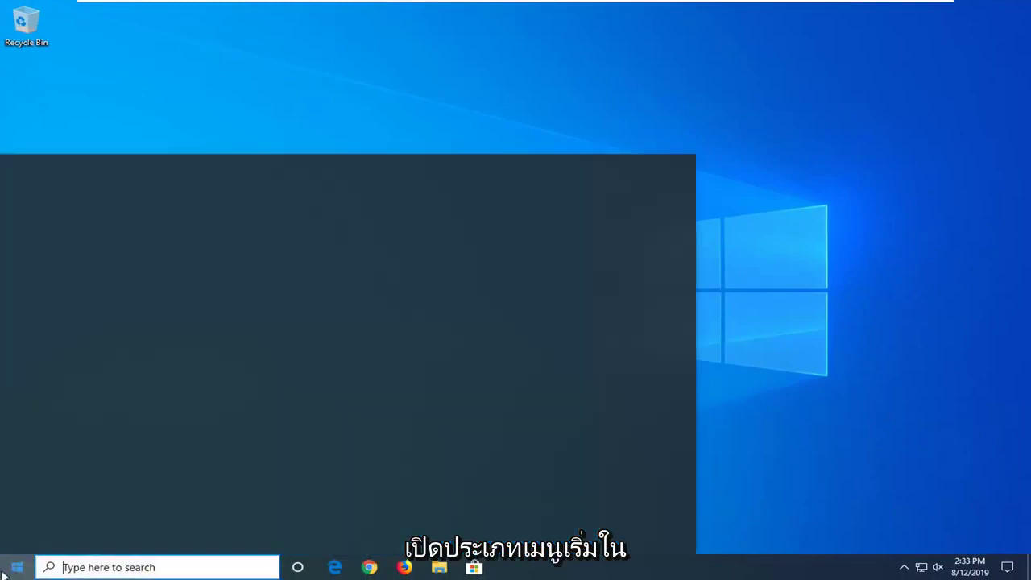
text(reg)
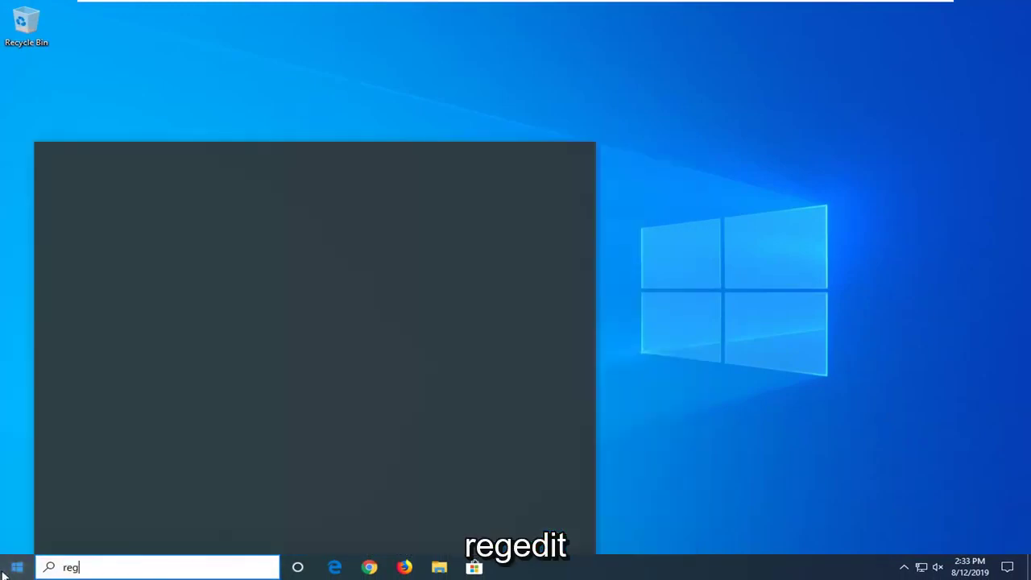
text(edit)
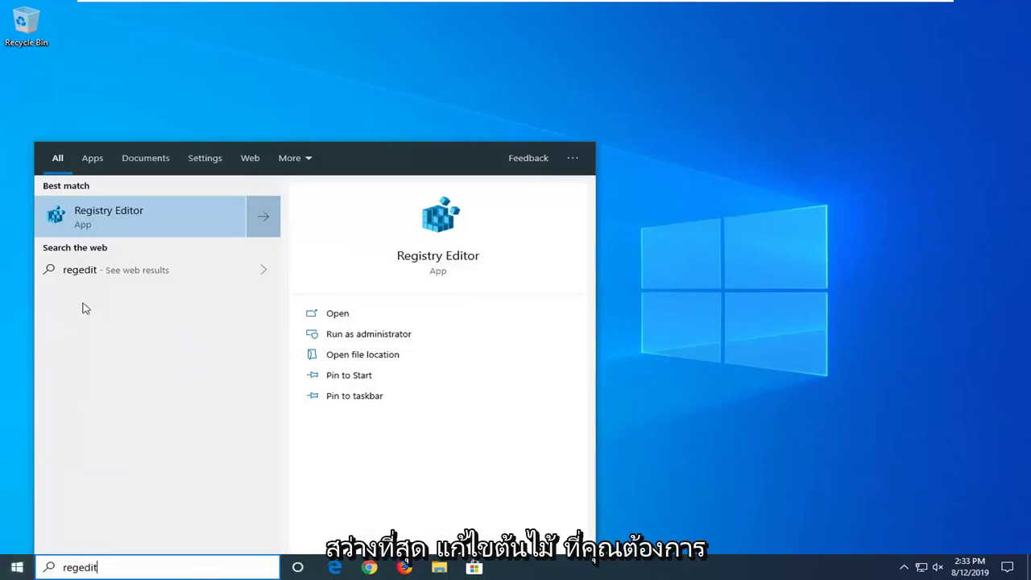
right_click(102, 229)
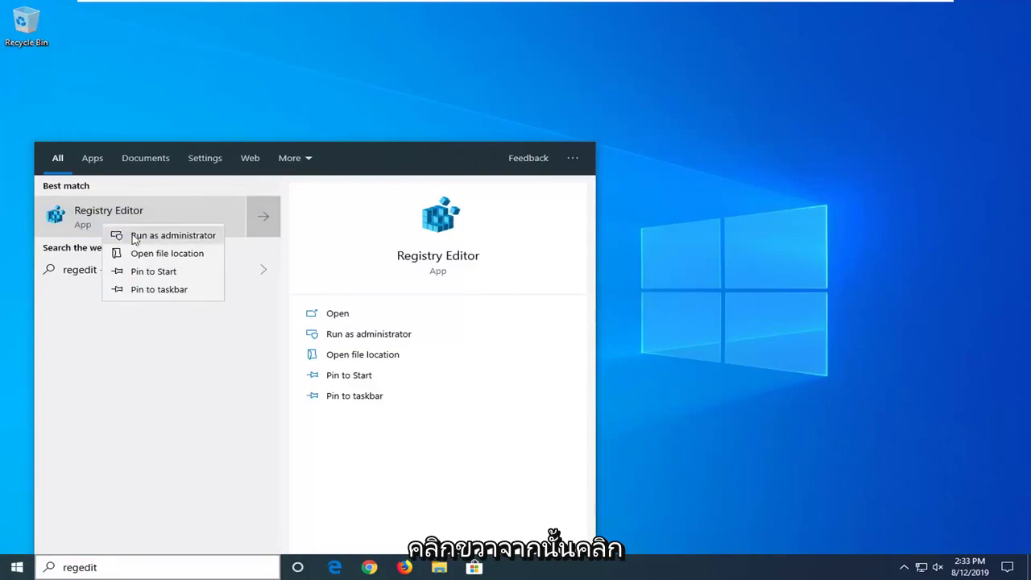
click(146, 236)
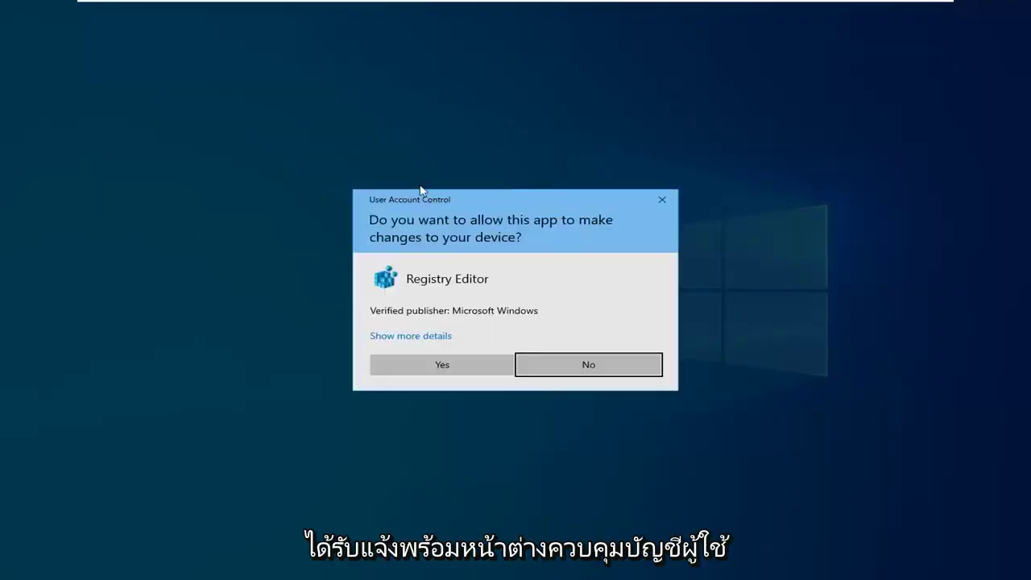
click(433, 367)
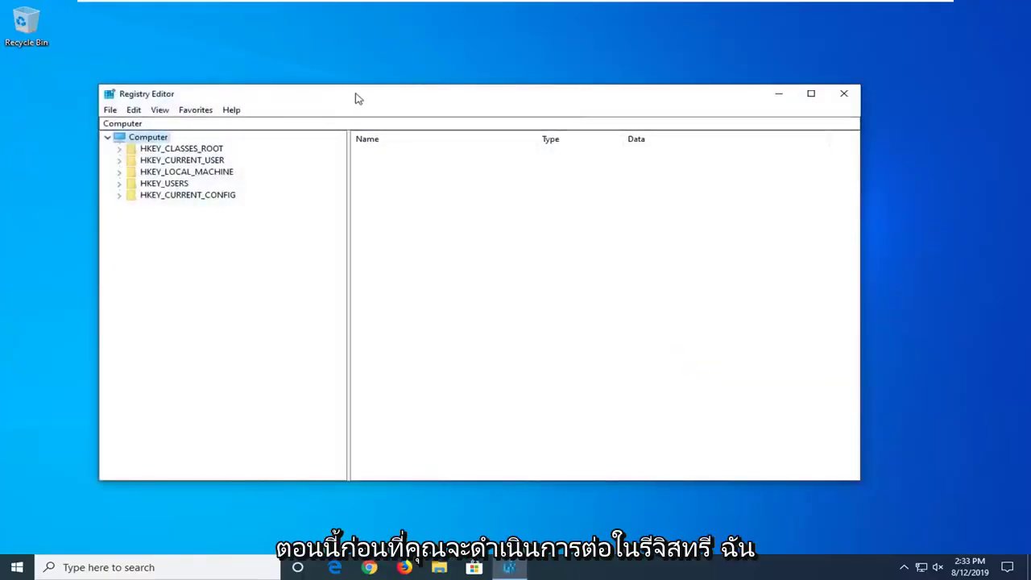
drag(359, 97, 371, 100)
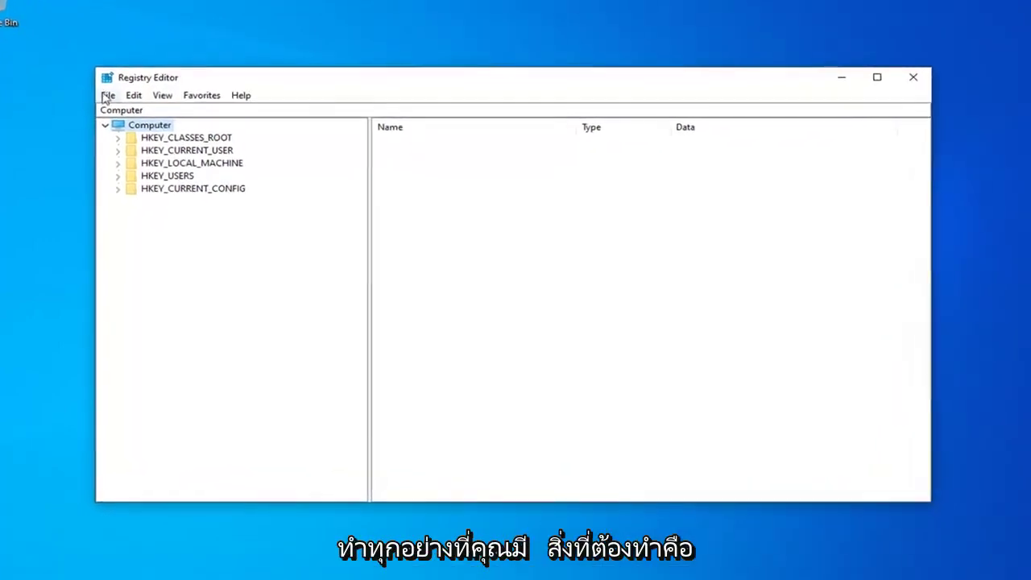
click(98, 93)
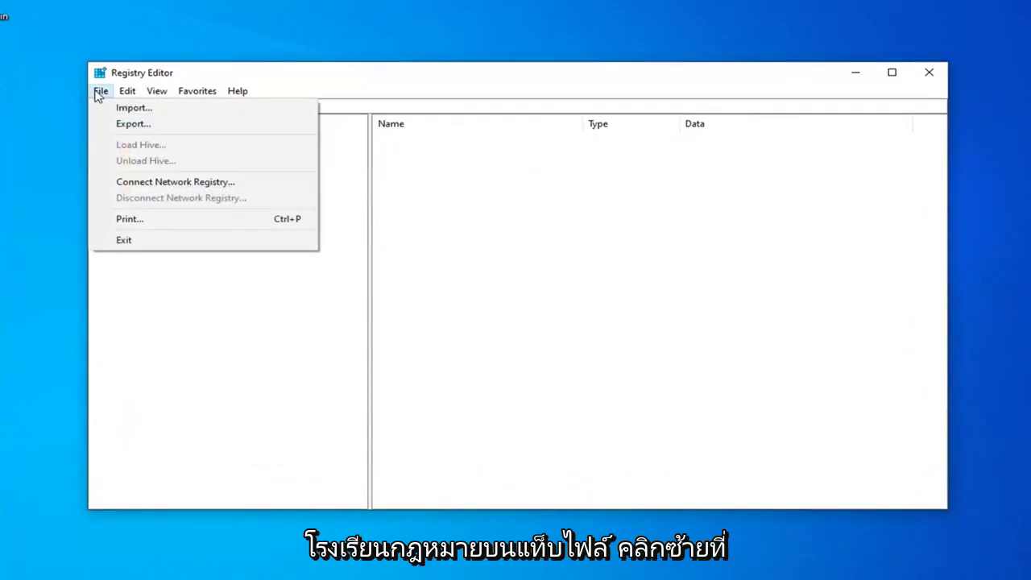
click(125, 124)
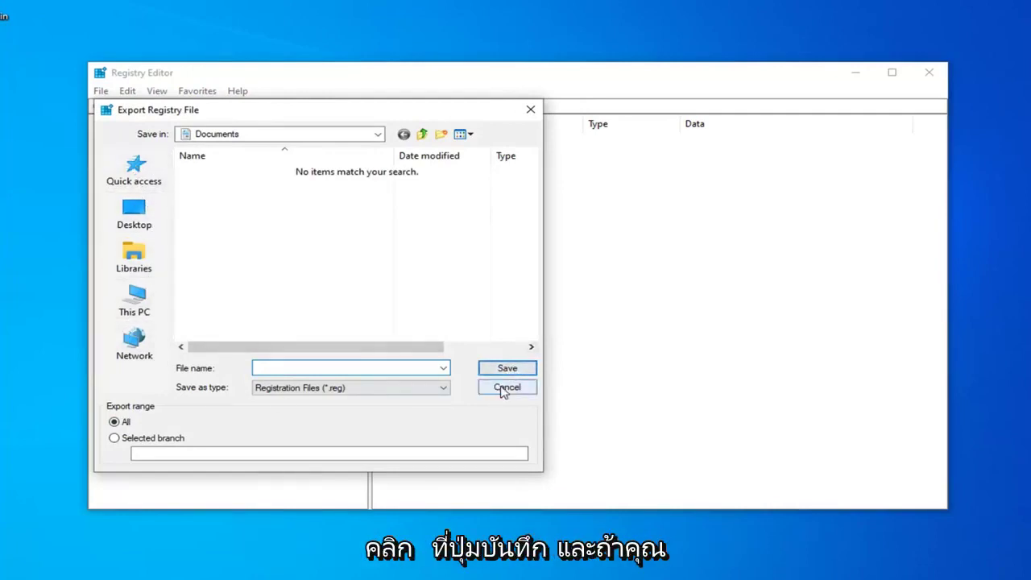
click(505, 387)
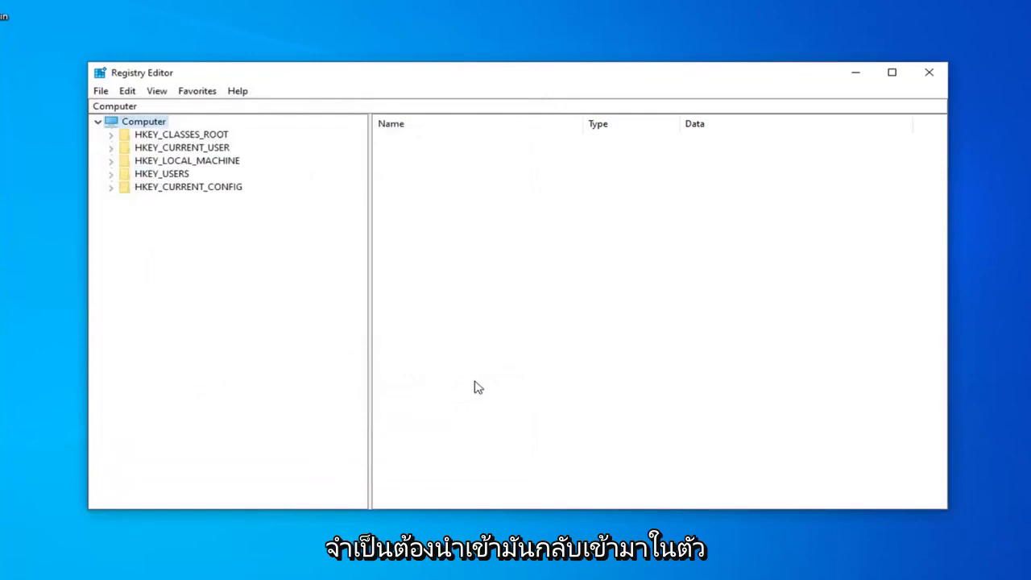
click(98, 92)
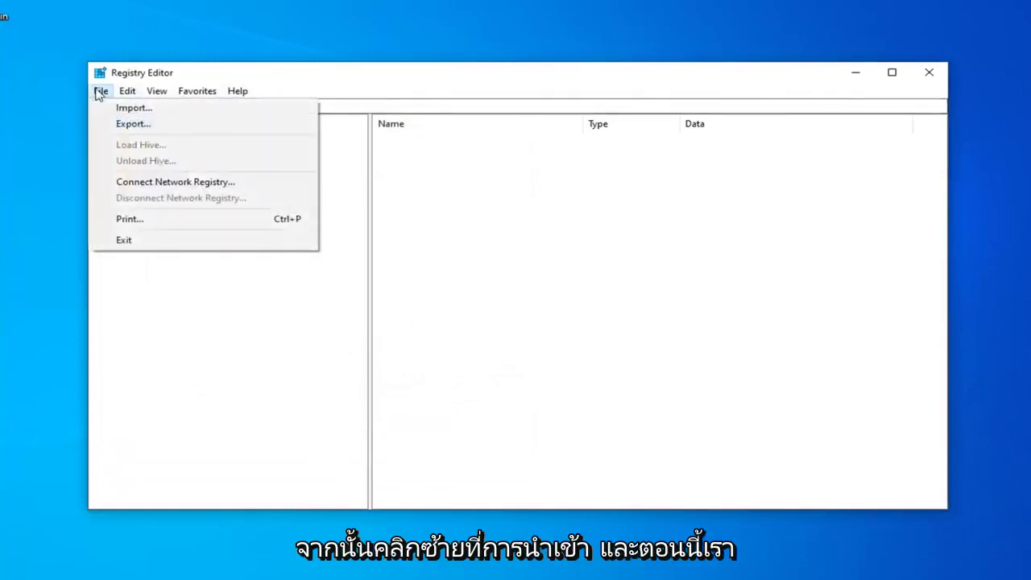
click(125, 108)
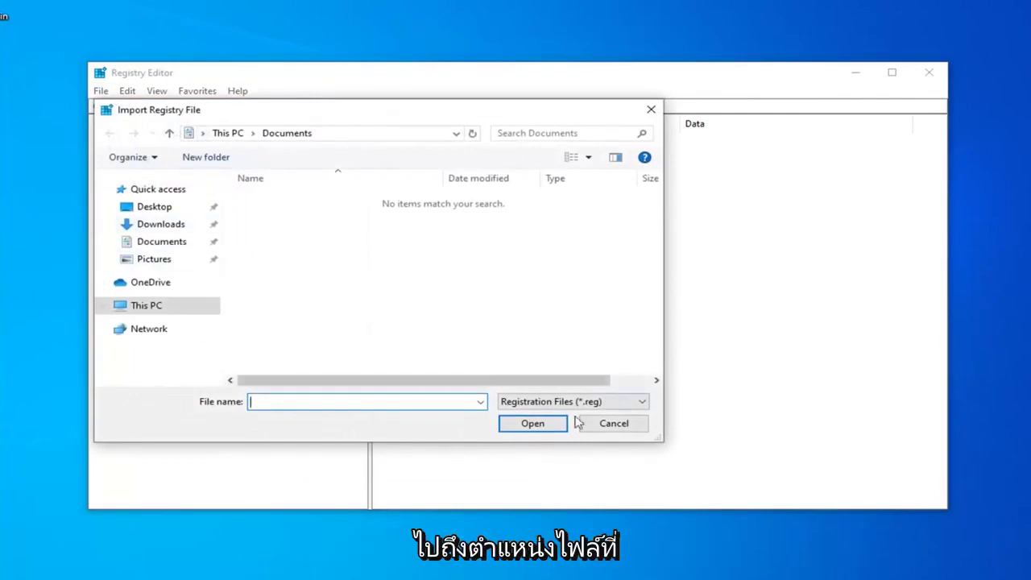
click(613, 423)
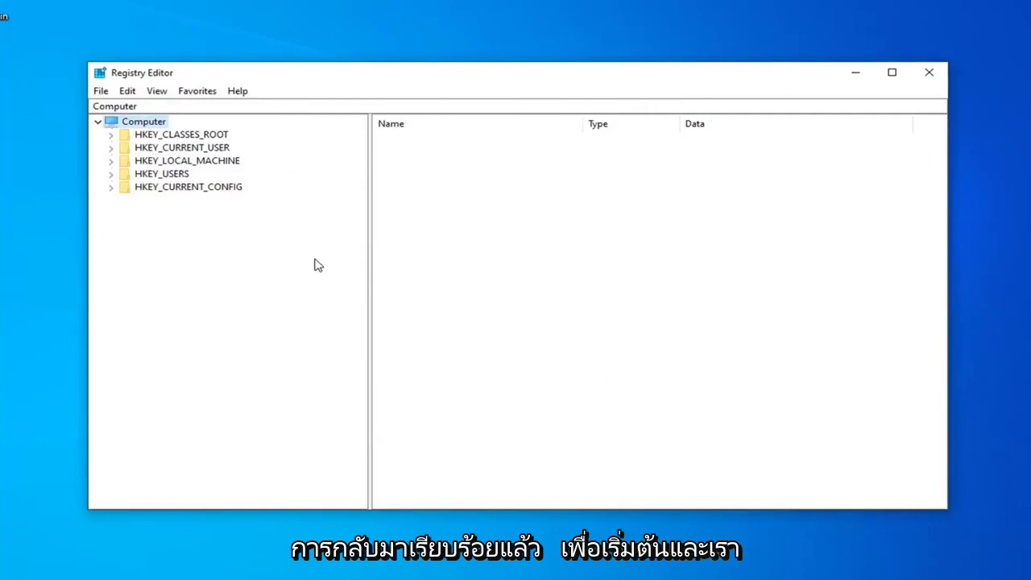
- Expand HKEY_CURRENT_USER > SOFTWARE > Classes and scroll down its long subkey list
click(187, 149)
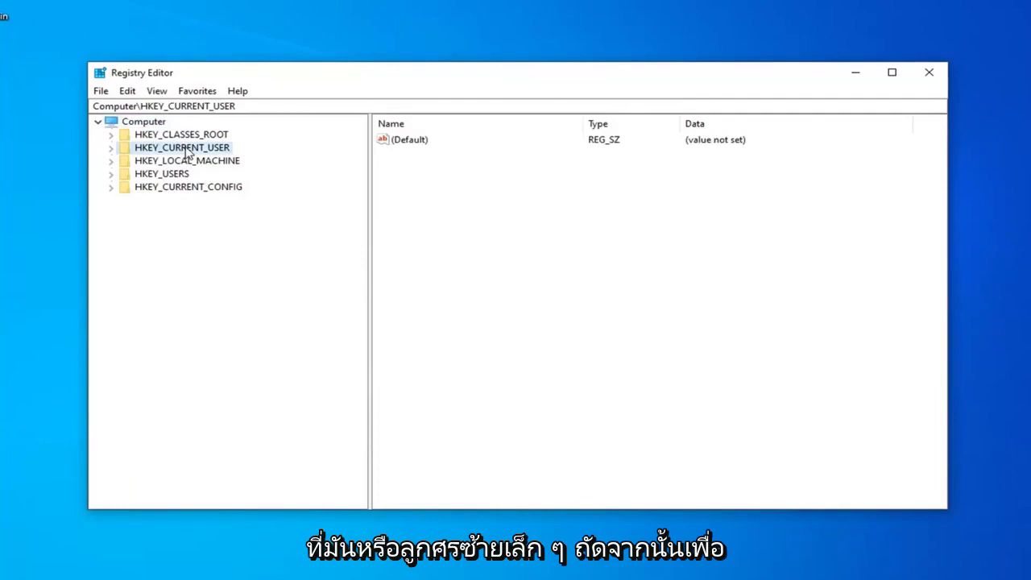
double_click(187, 150)
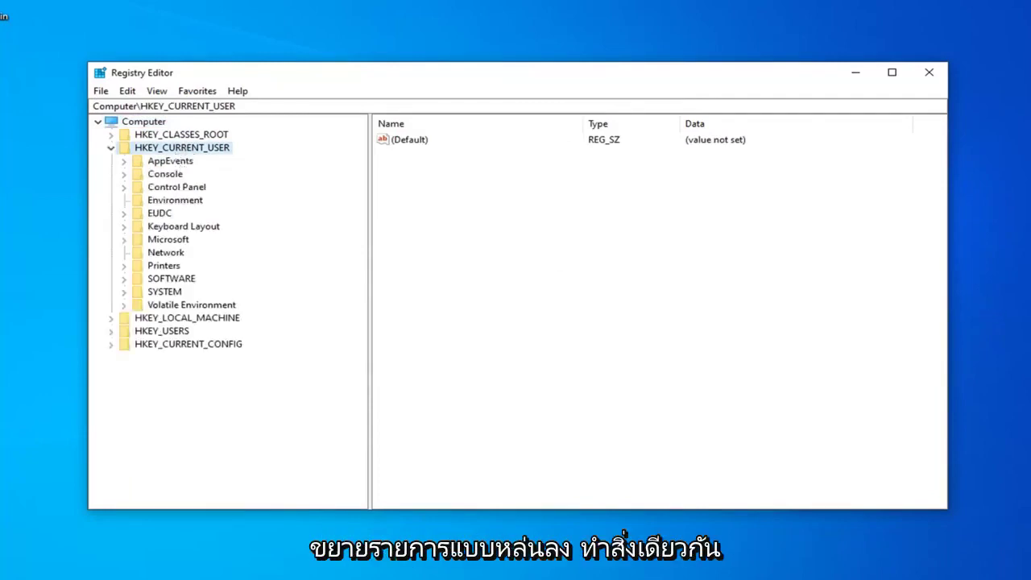
double_click(164, 281)
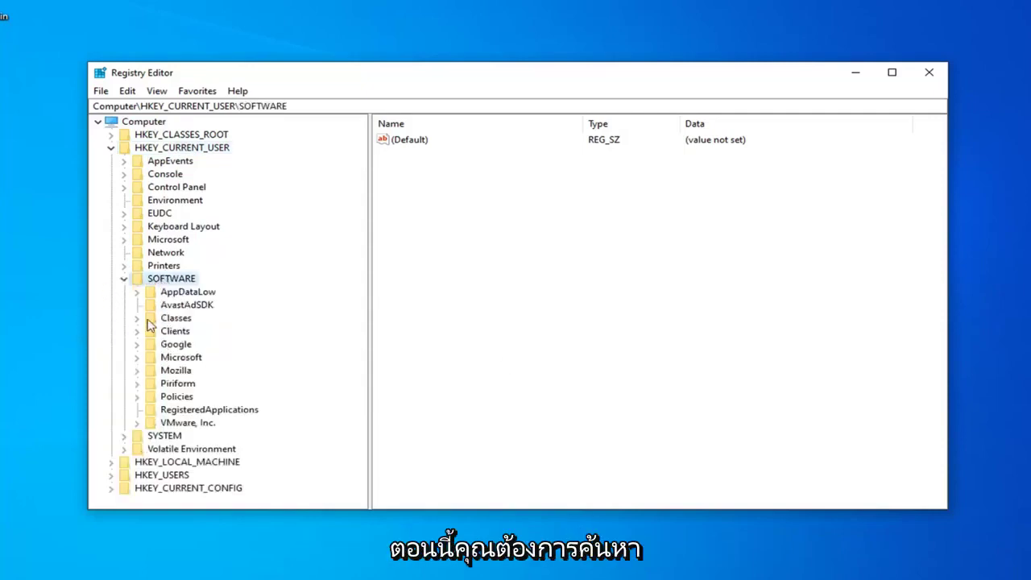
click(183, 321)
click(137, 320)
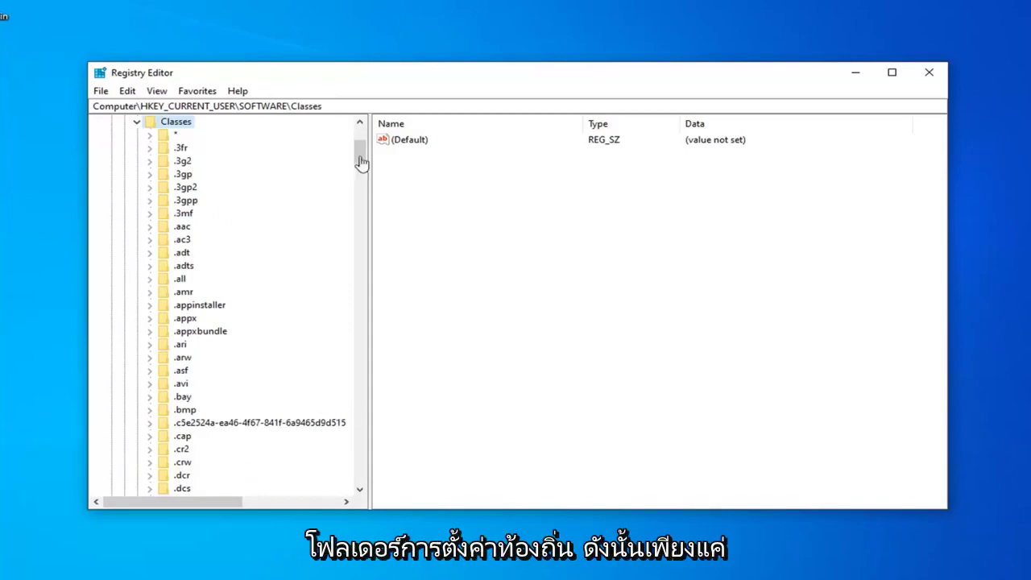
scroll(297, 297, down, 4)
scroll(297, 297, down, 4)
scroll(292, 314, down, 5)
scroll(285, 330, down, 15)
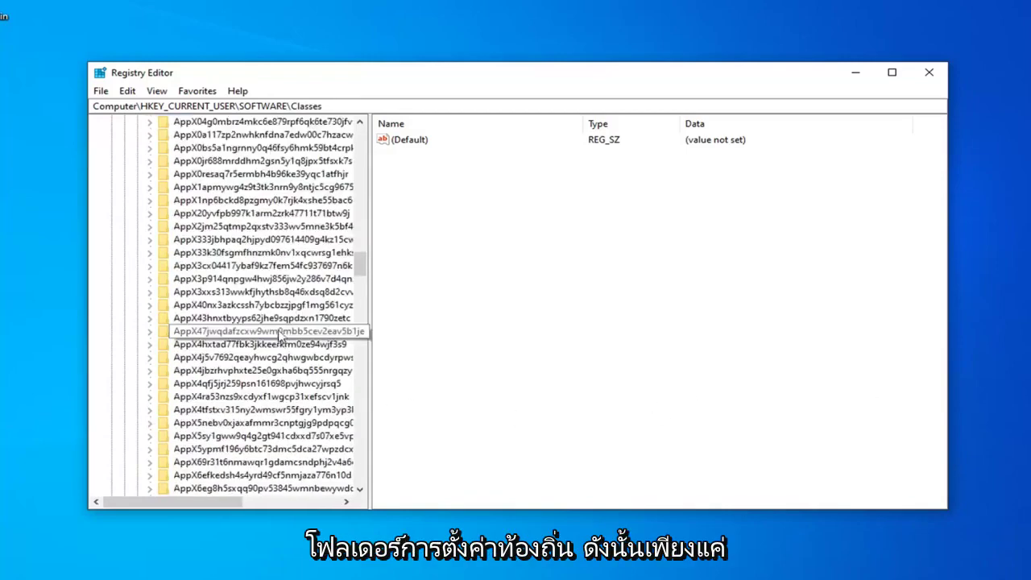
scroll(280, 338, down, 5)
scroll(280, 338, down, 5)
scroll(282, 336, down, 15)
scroll(284, 334, down, 5)
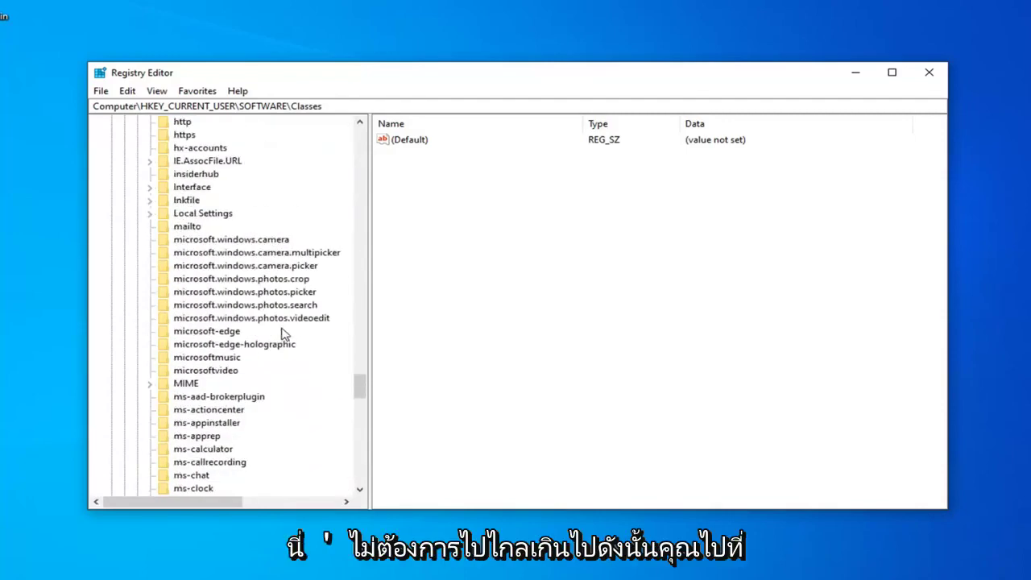
- Expand Local Settings > Software > Microsoft > Windows, then select and expand Shell
click(203, 213)
scroll(201, 326, up, 3)
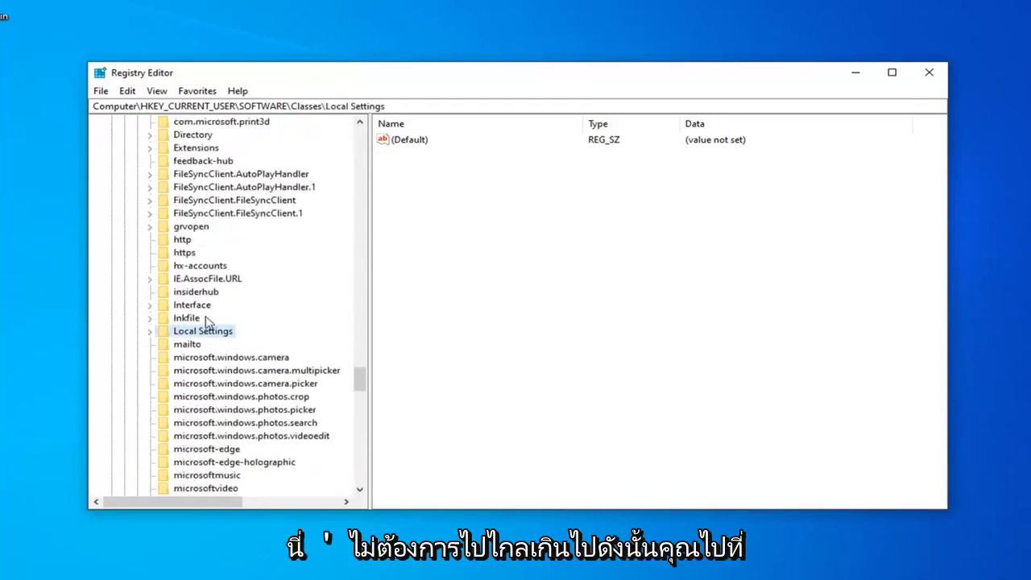
click(149, 331)
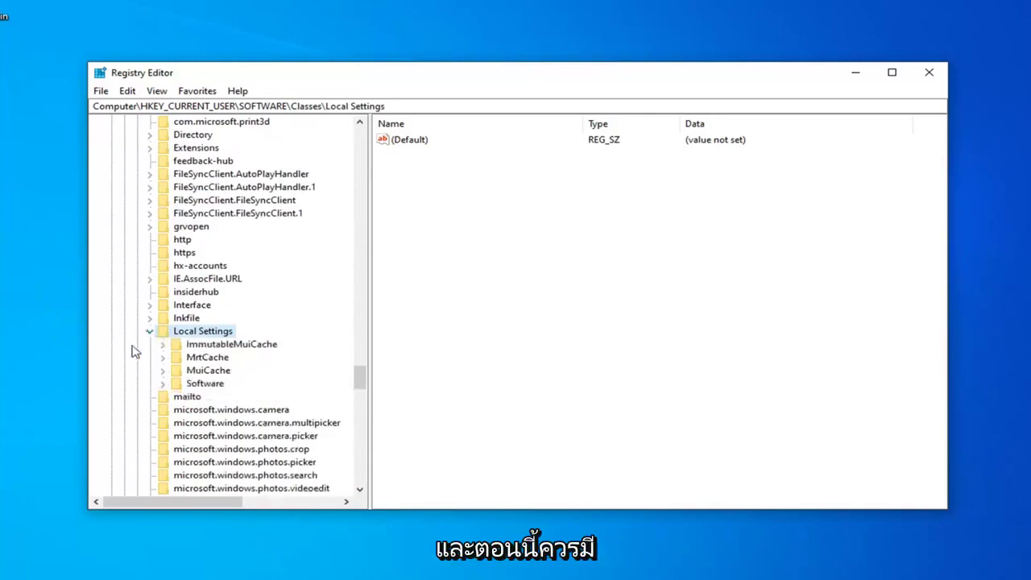
click(187, 385)
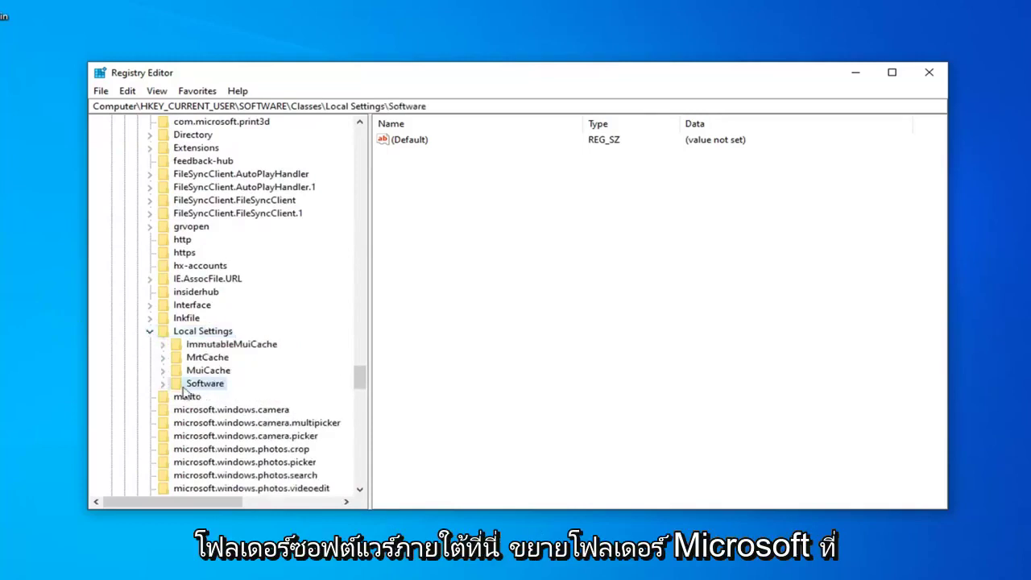
click(164, 385)
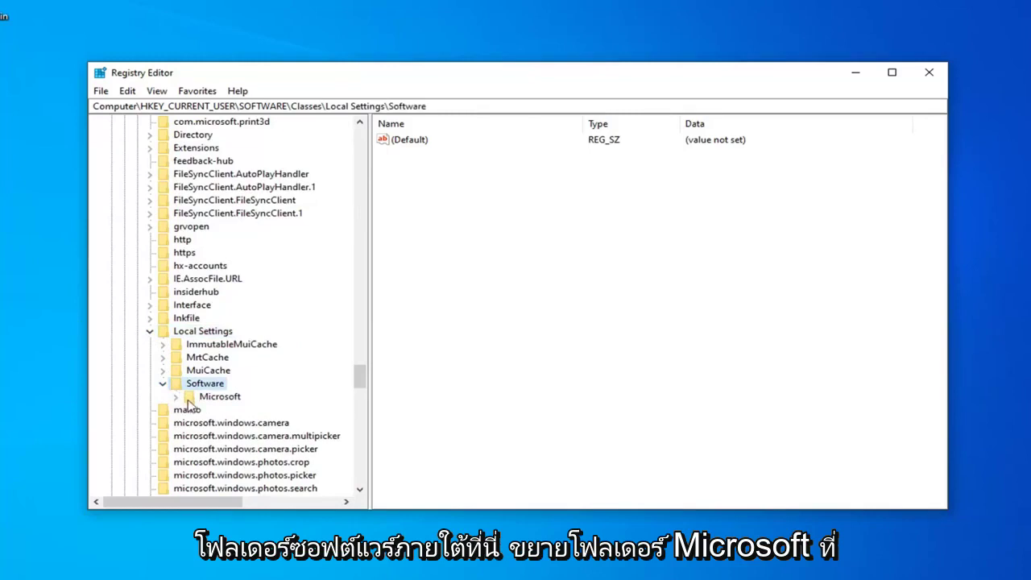
click(173, 398)
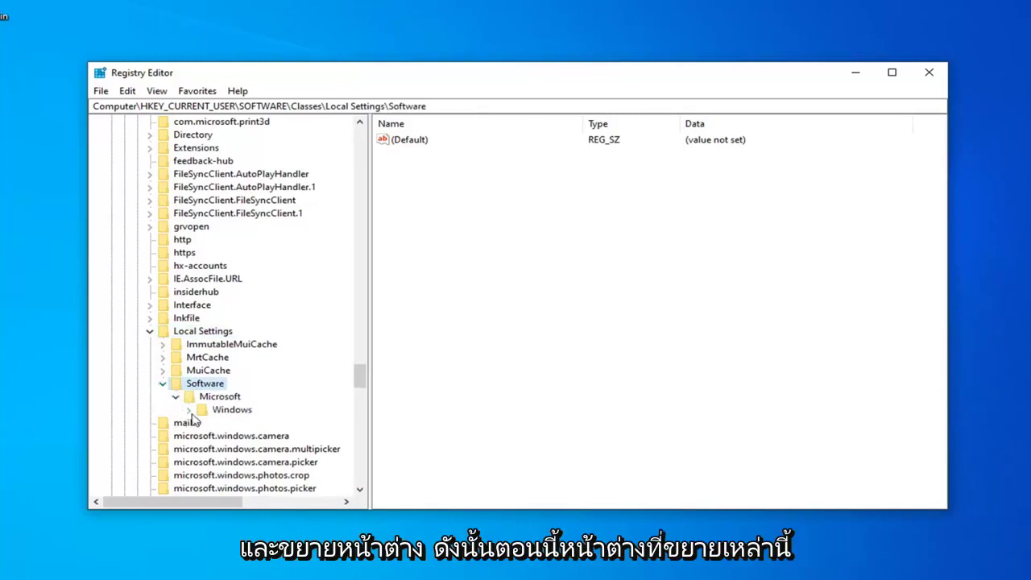
click(190, 410)
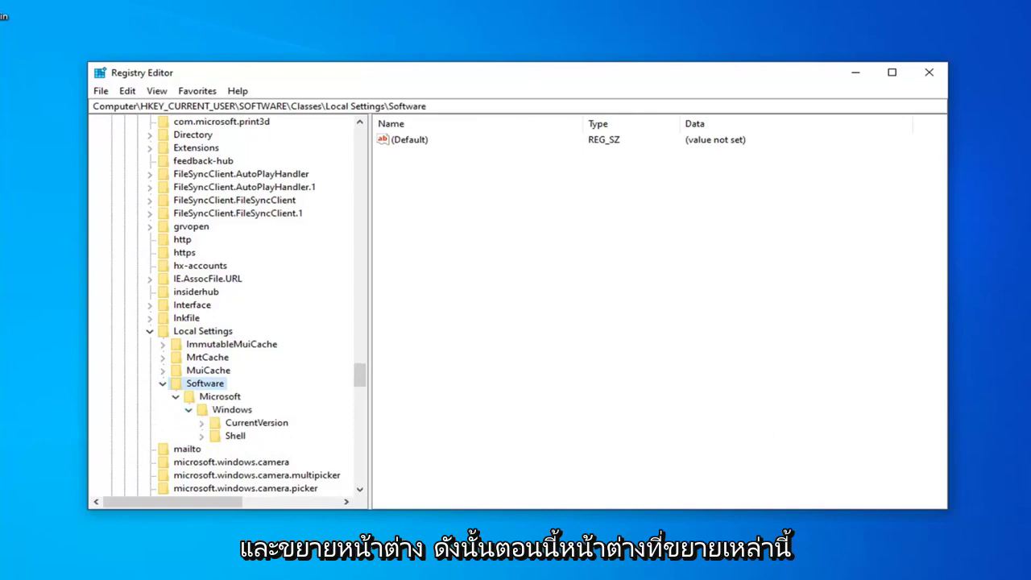
click(235, 437)
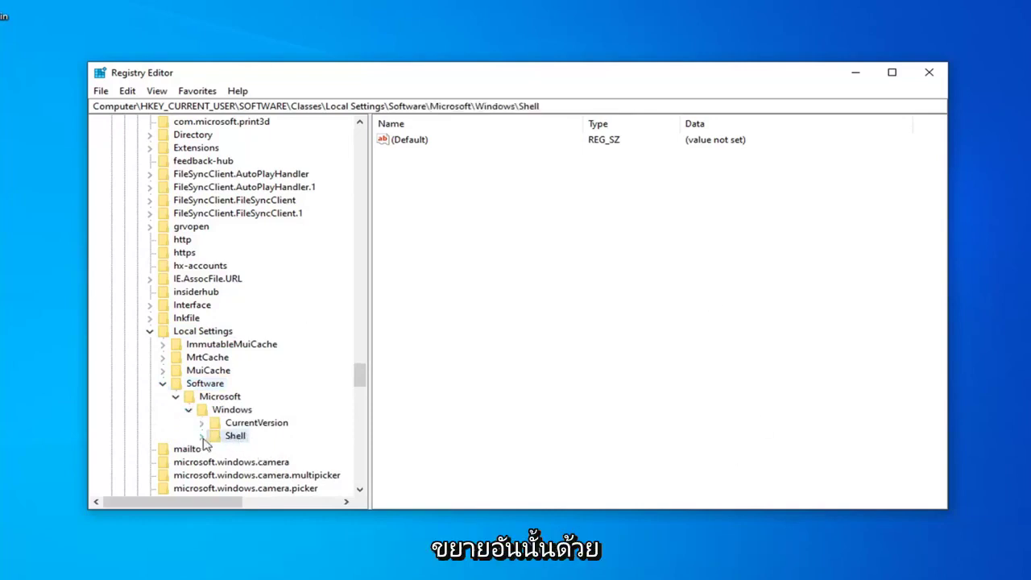
click(202, 435)
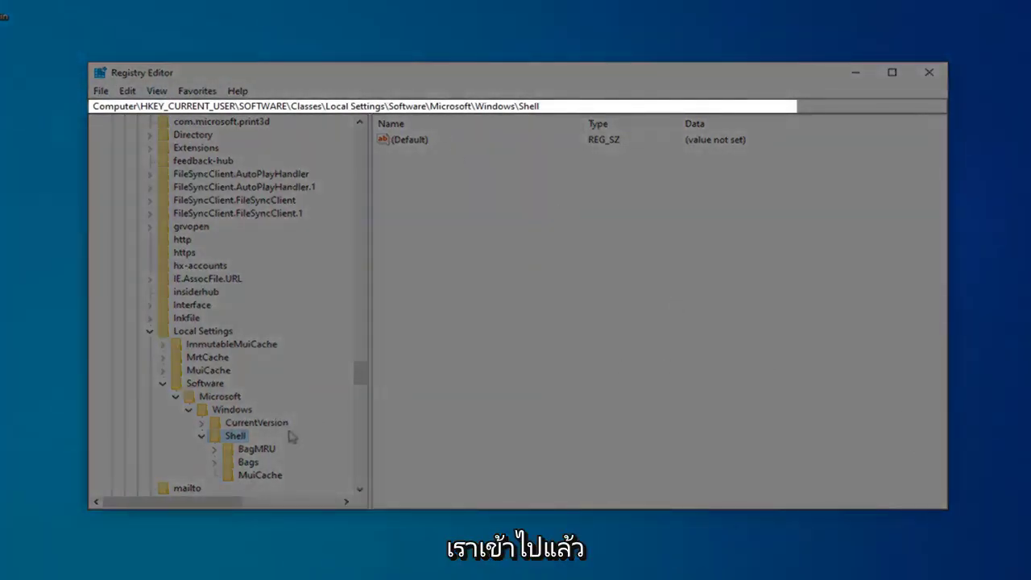
drag(359, 373, 361, 389)
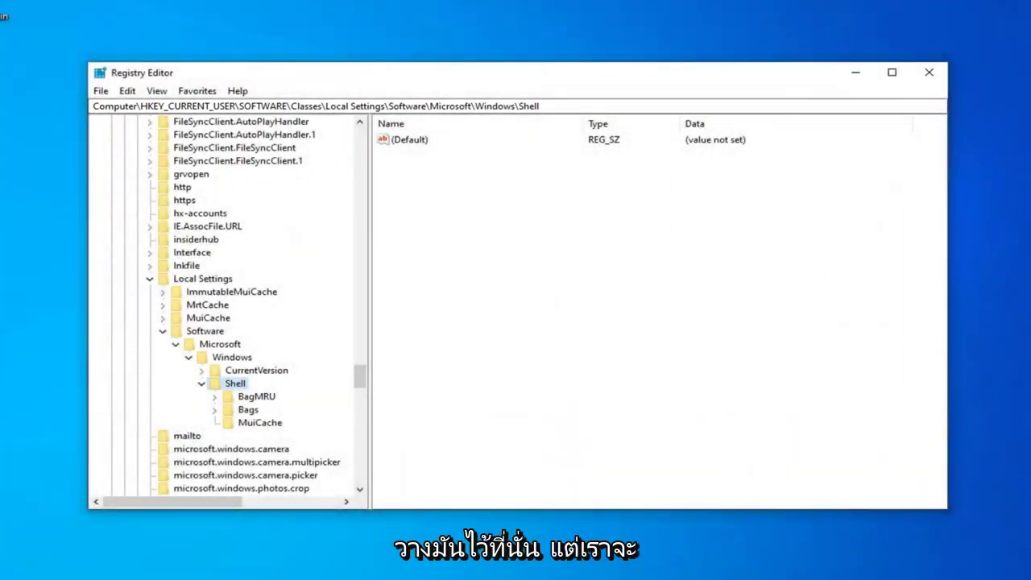
- Delete the BagMRU key under Shell from its context menu, confirming with Yes
click(257, 399)
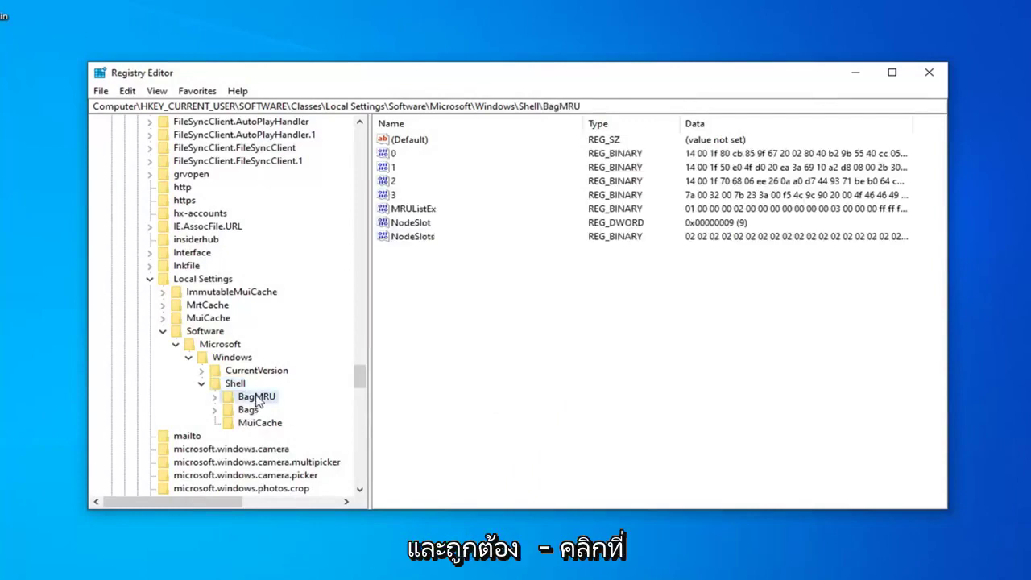
right_click(258, 400)
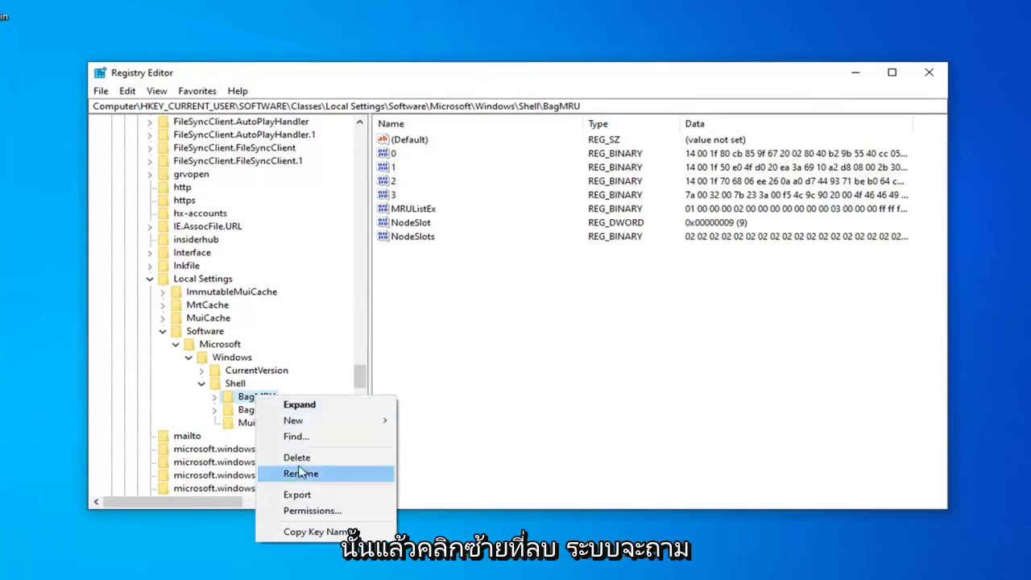
click(298, 457)
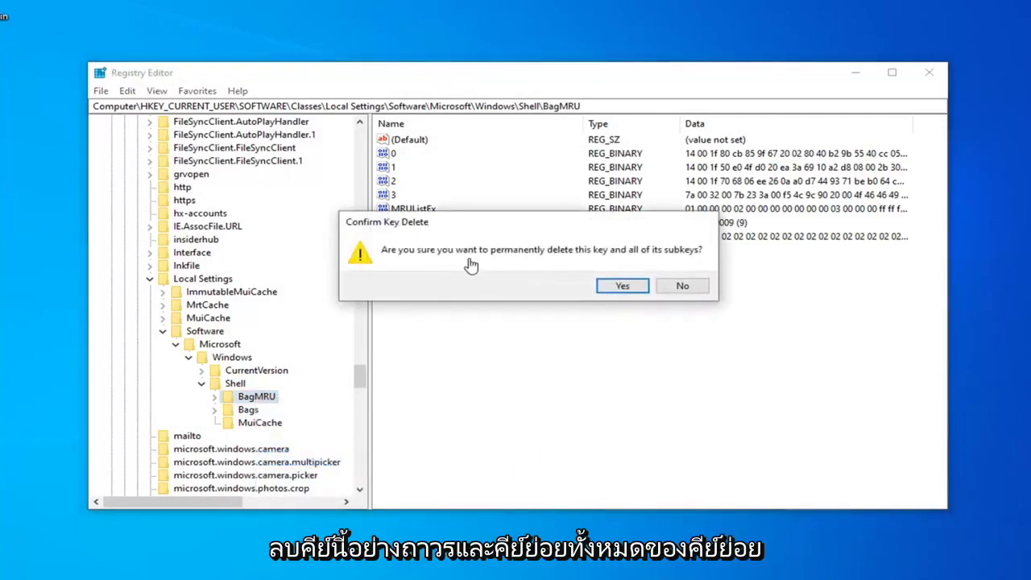
click(621, 285)
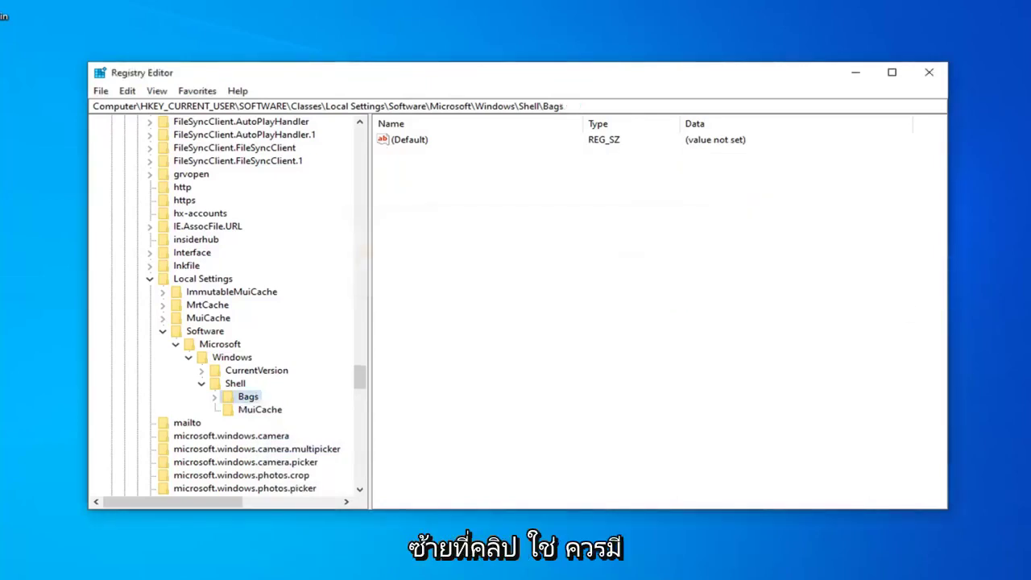
- Delete the Bags key from its context menu and confirm with Yes
right_click(249, 401)
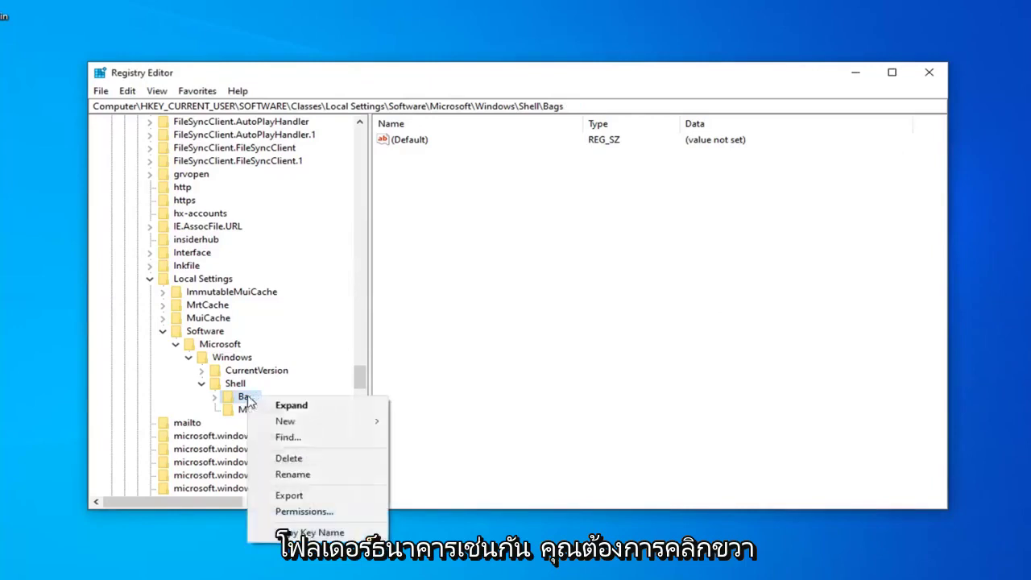
click(292, 458)
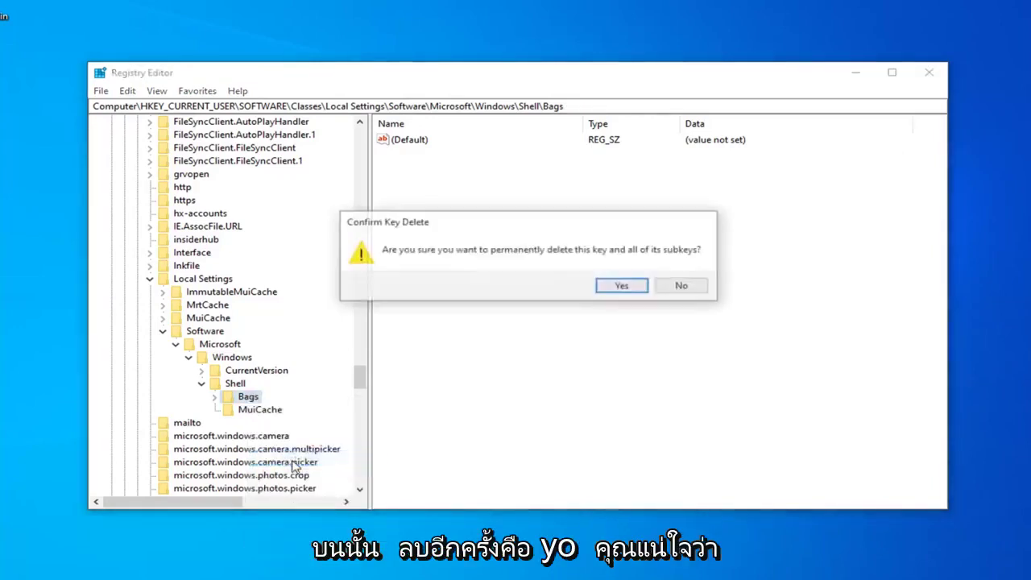
click(633, 290)
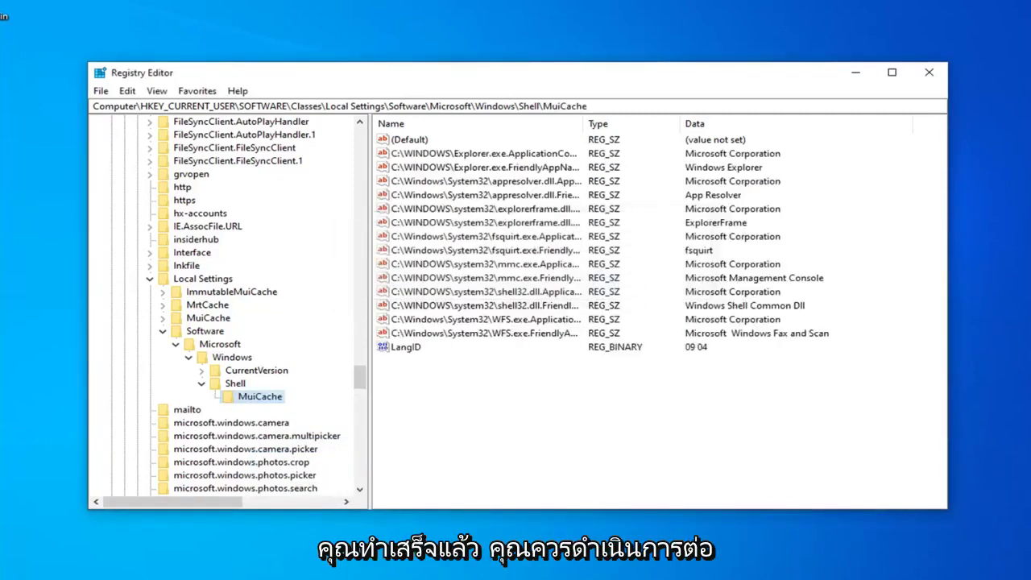
- Collapse Shell, Windows, Microsoft, Software, Local Settings, Classes, SOFTWARE and HKEY_CURRENT_USER in turn
click(202, 383)
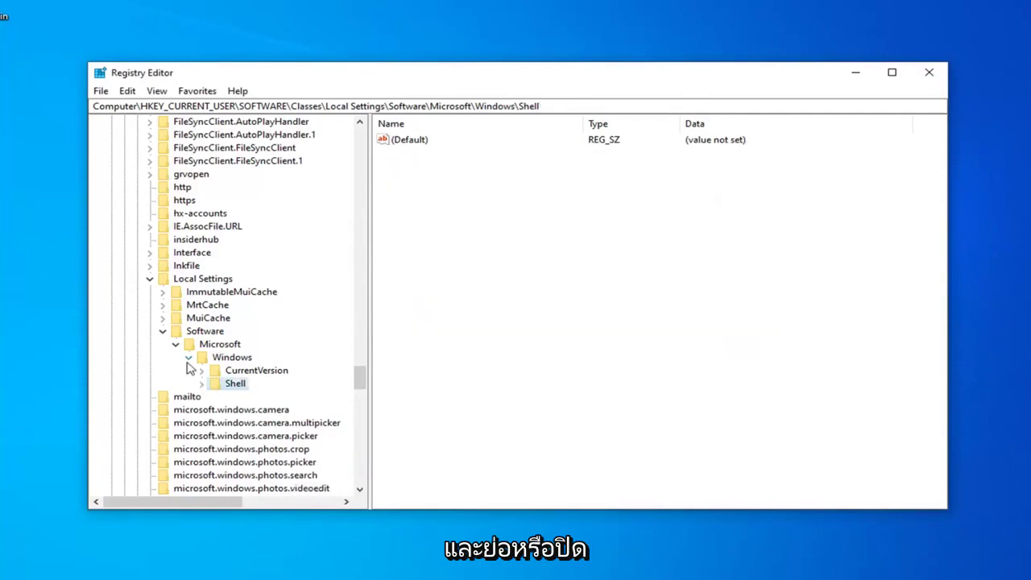
click(188, 357)
click(163, 331)
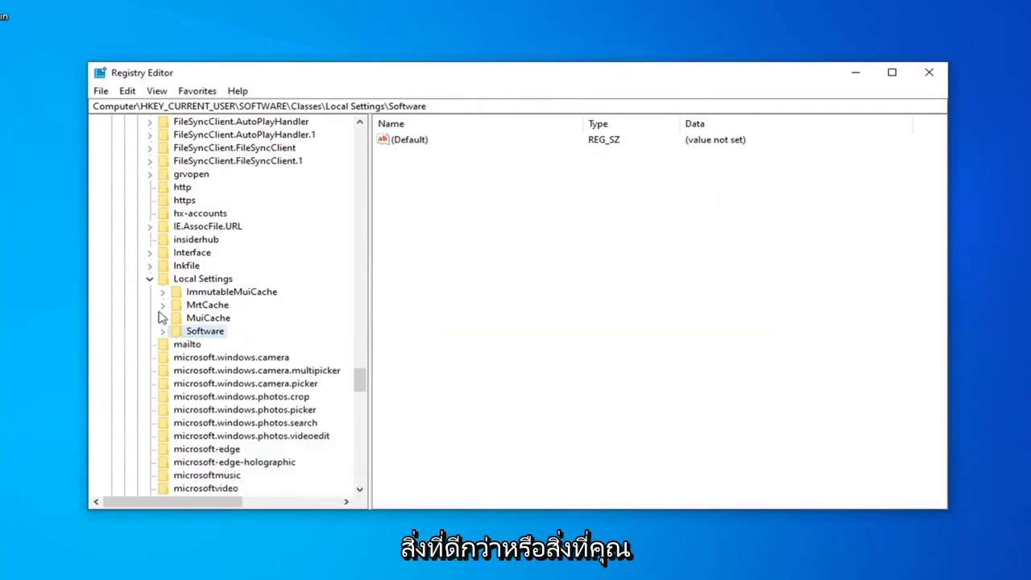
click(149, 279)
scroll(339, 354, up, 15)
scroll(338, 354, up, 8)
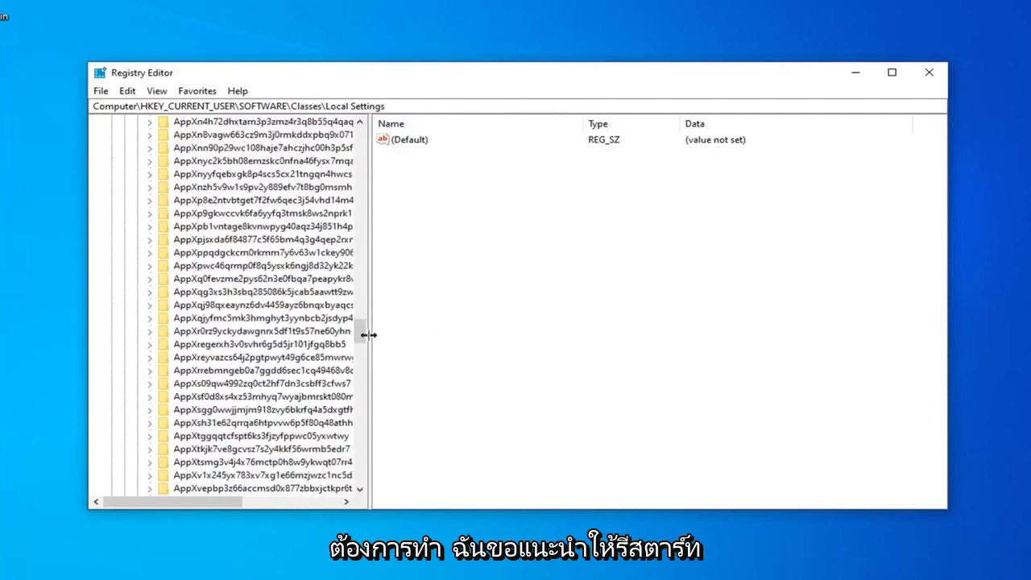
drag(358, 330, 359, 161)
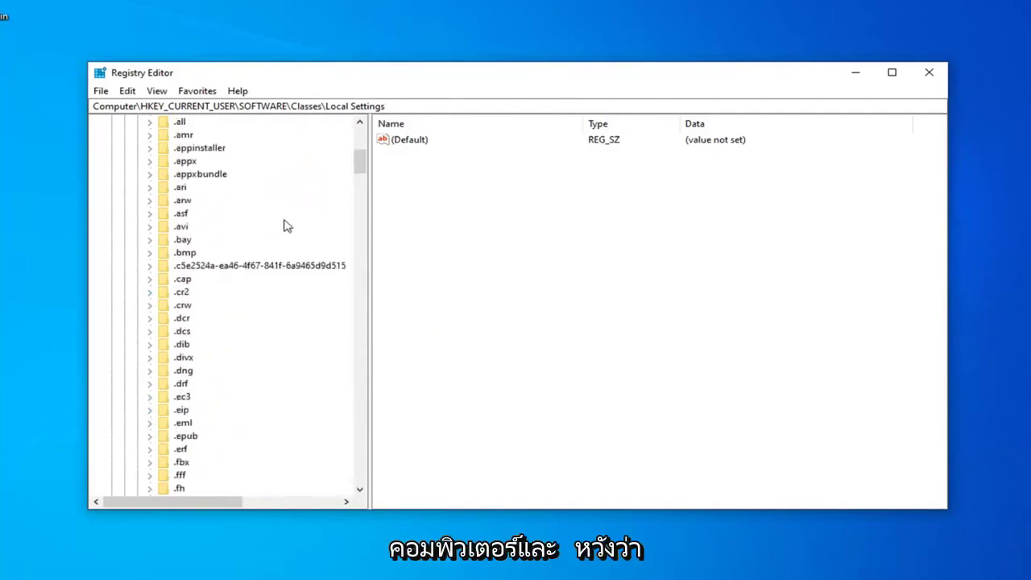
scroll(131, 384, up, 6)
scroll(148, 336, up, 3)
click(136, 317)
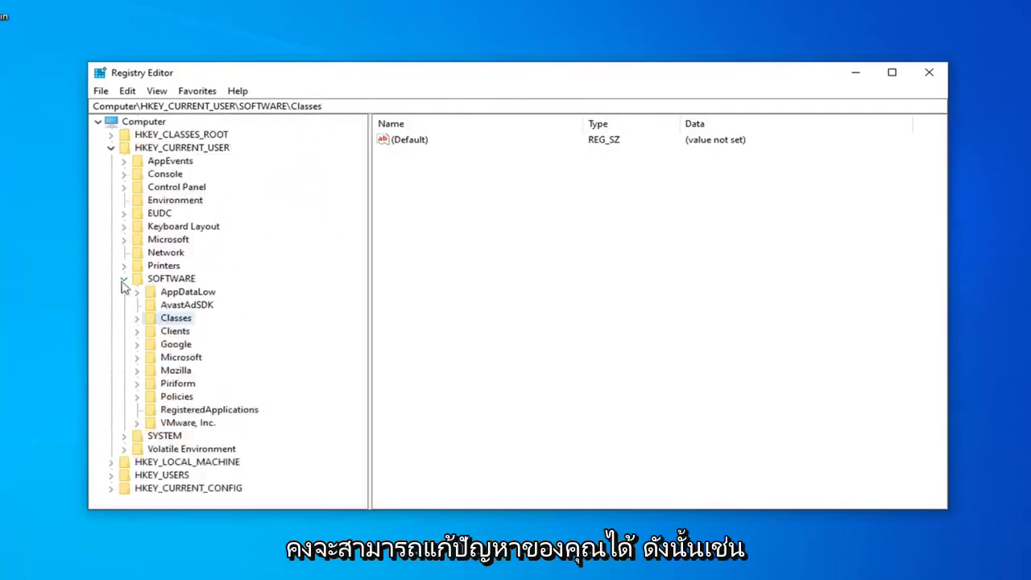
click(123, 278)
click(111, 148)
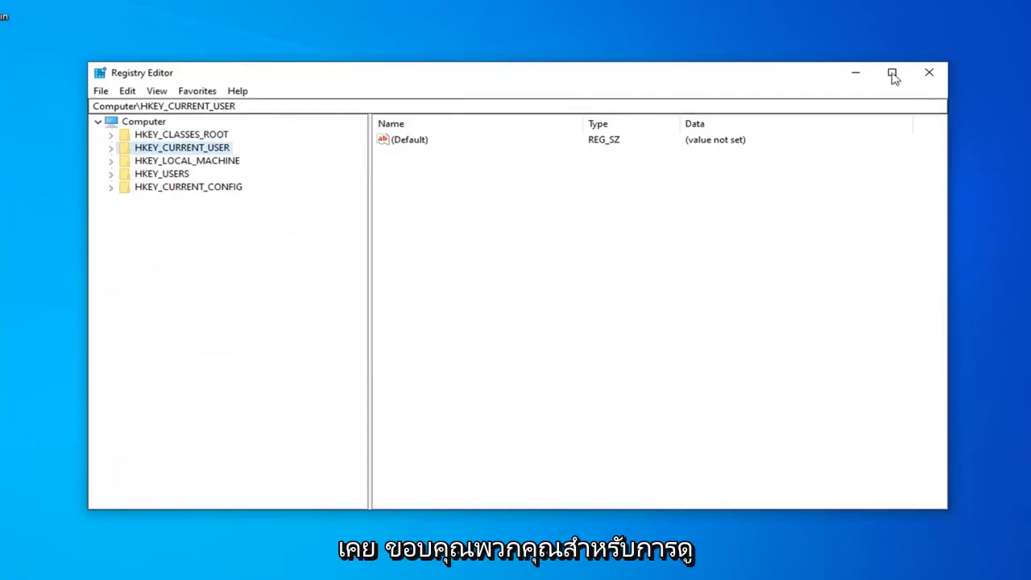
- Close the Registry Editor window with its X button
click(928, 73)
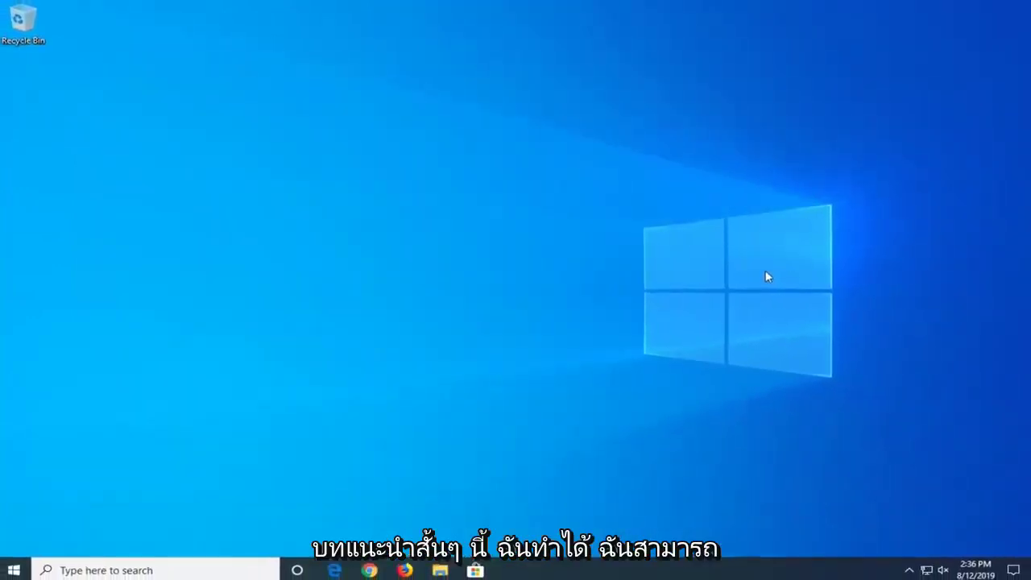